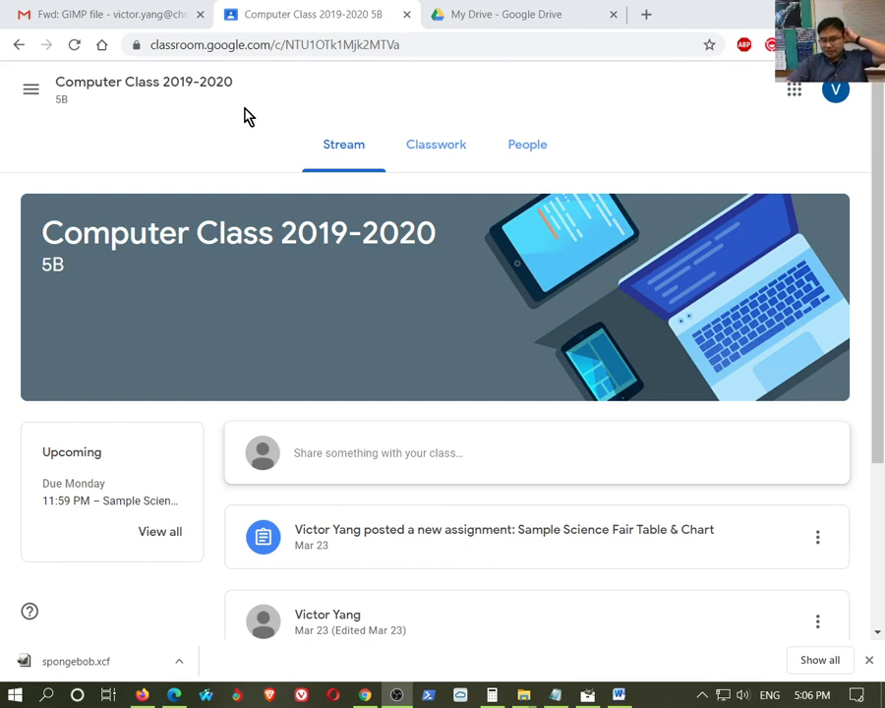
Expand the "Sample Science Fair Table & Chart" assignment in the classwork list and review its instructions and attached materials
{"action": "left_click", "coordinate": [460, 153]}
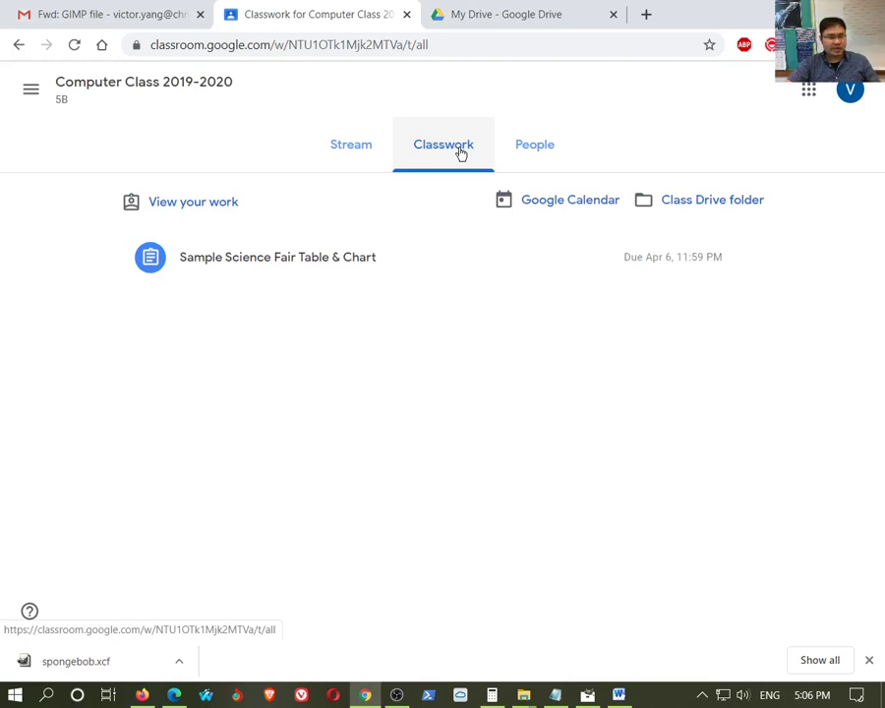
{"action": "left_click", "coordinate": [290, 271]}
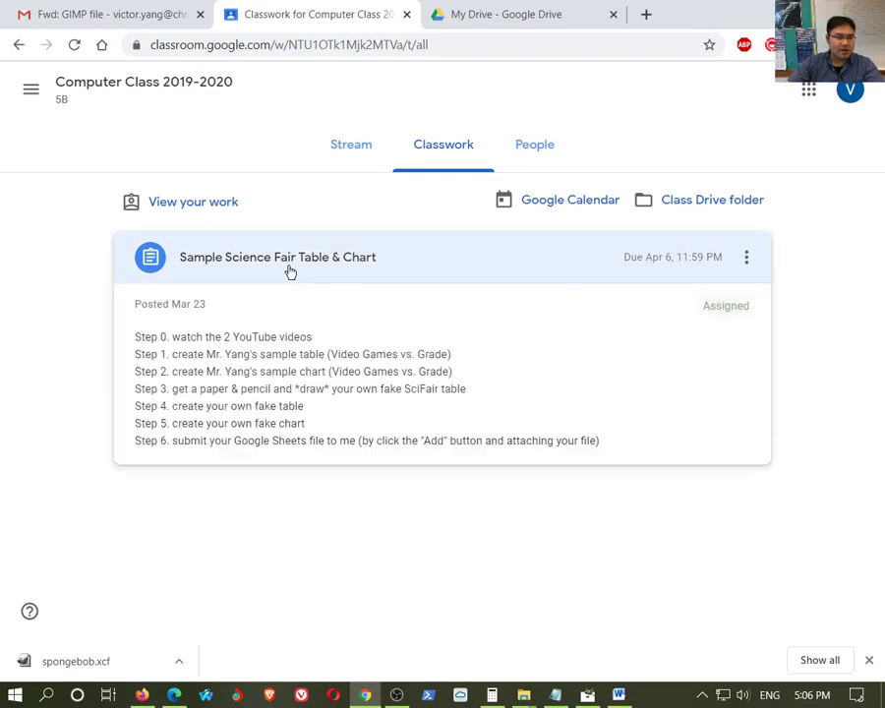
{"action": "scroll", "coordinate": [496, 366], "scroll_direction": "down", "scroll_amount": 1}
{"action": "scroll", "coordinate": [497, 365], "scroll_direction": "down", "scroll_amount": 2}
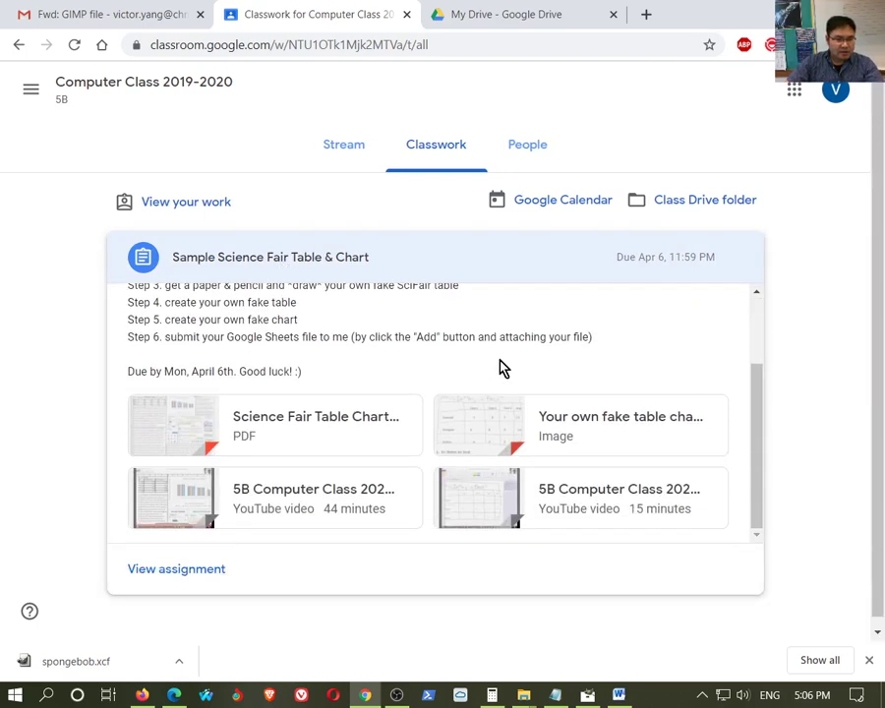
{"action": "scroll", "coordinate": [497, 363], "scroll_direction": "up", "scroll_amount": 2}
{"action": "scroll", "coordinate": [350, 426], "scroll_direction": "down", "scroll_amount": 2}
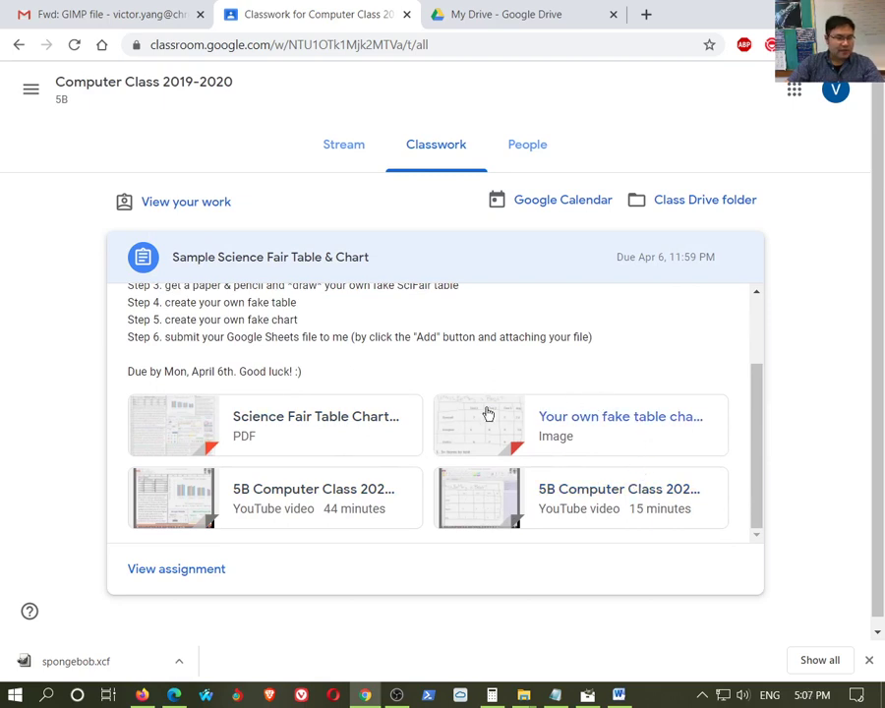
{"action": "scroll", "coordinate": [362, 358], "scroll_direction": "up", "scroll_amount": 2}
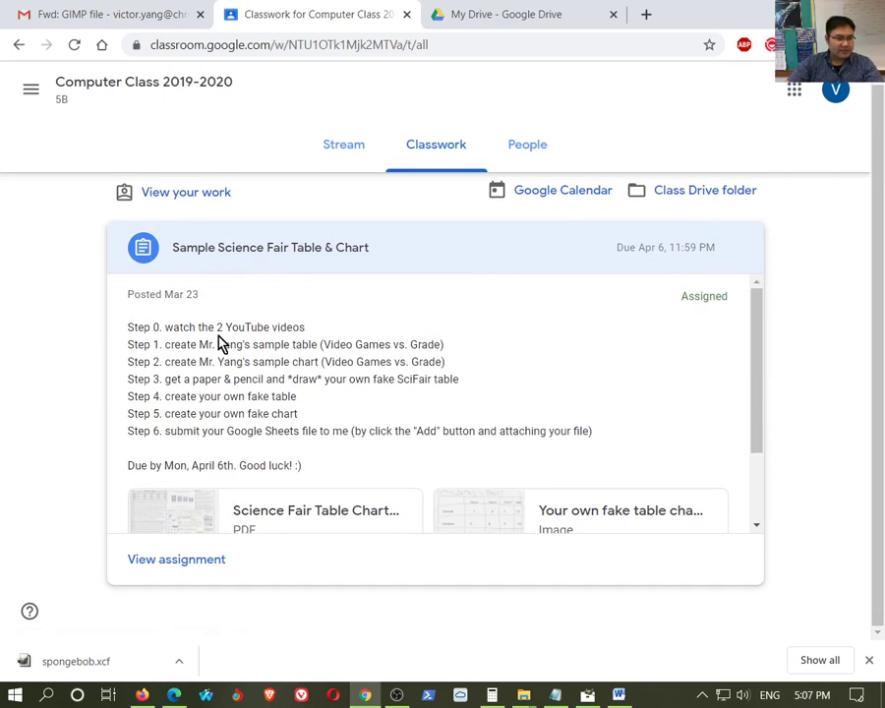
{"action": "scroll", "coordinate": [325, 374], "scroll_direction": "down", "scroll_amount": 2}
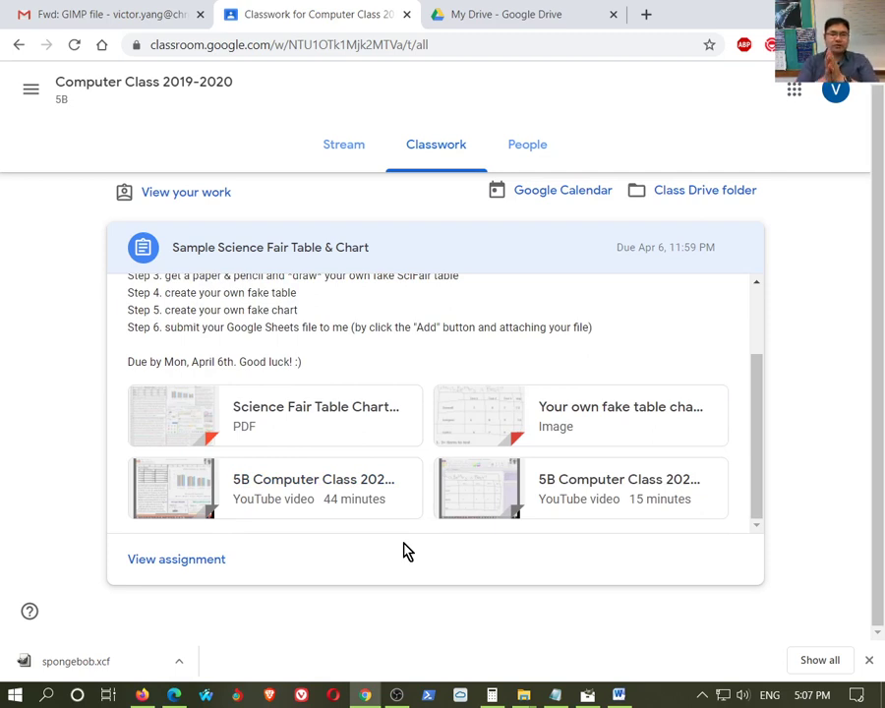
Open the full details page of the "Sample Science Fair Table & Chart" assignment
{"action": "left_click", "coordinate": [200, 567]}
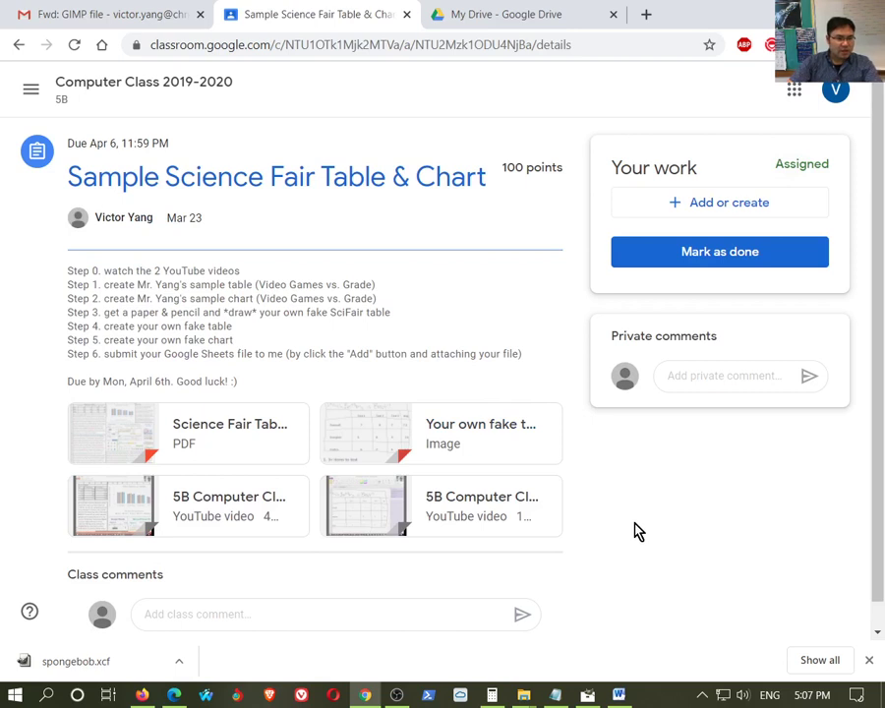
{"action": "scroll", "coordinate": [629, 533], "scroll_direction": "down", "scroll_amount": 1}
{"action": "scroll", "coordinate": [634, 537], "scroll_direction": "up", "scroll_amount": 1}
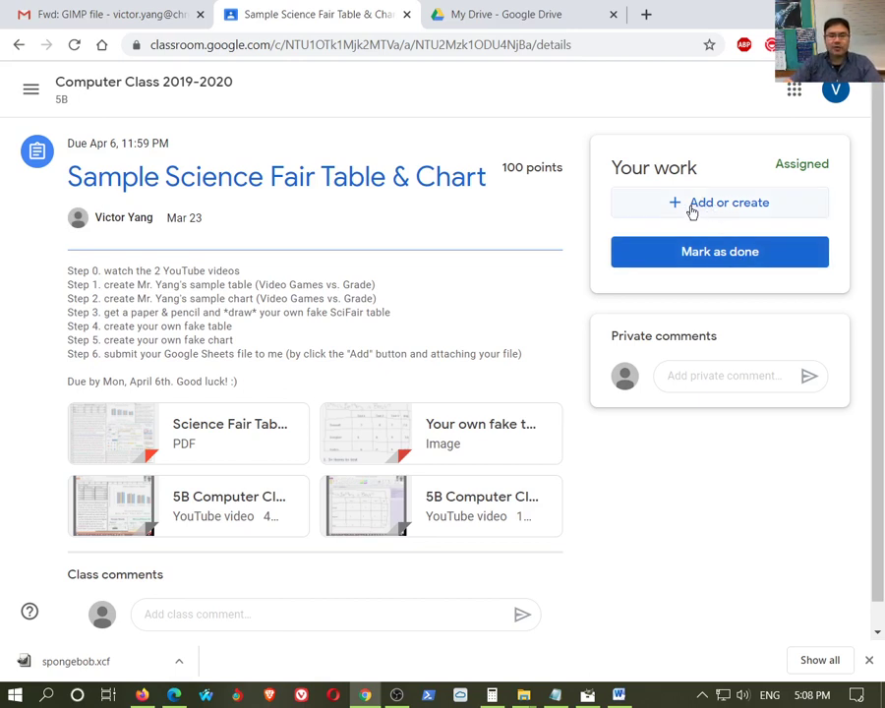
Attach the "Which Battery is Best?" spreadsheet from the recent Google Drive files to the assignment and turn it in
{"action": "left_click", "coordinate": [748, 208]}
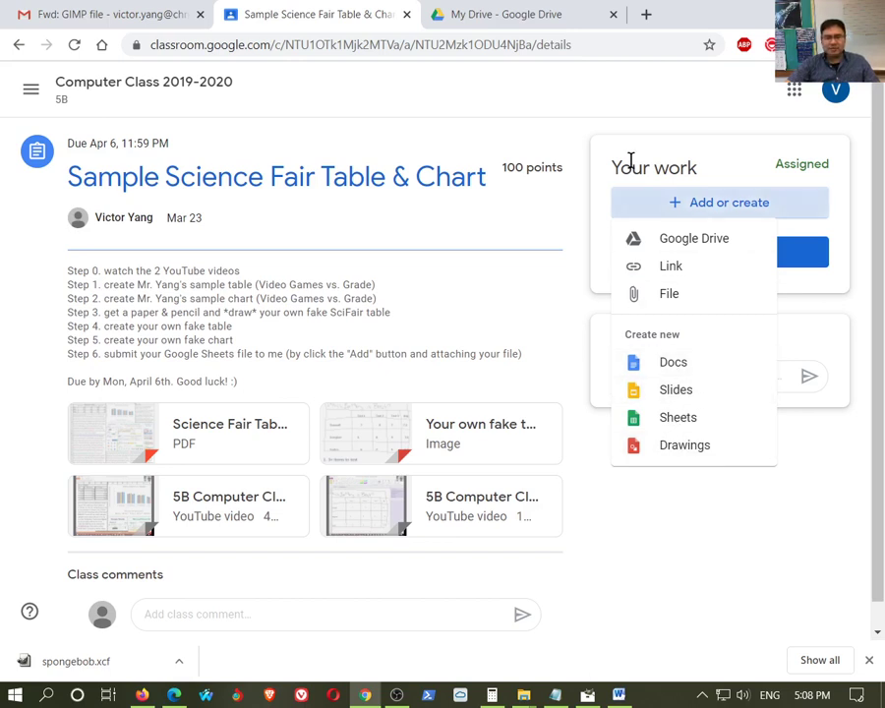
{"action": "left_click", "coordinate": [649, 138]}
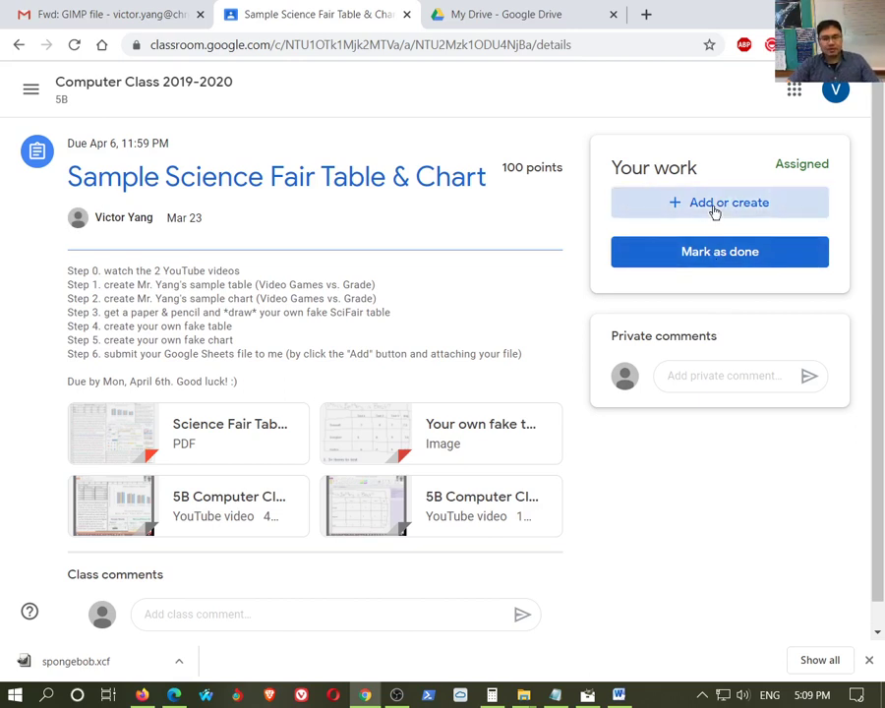
{"action": "left_click", "coordinate": [715, 210]}
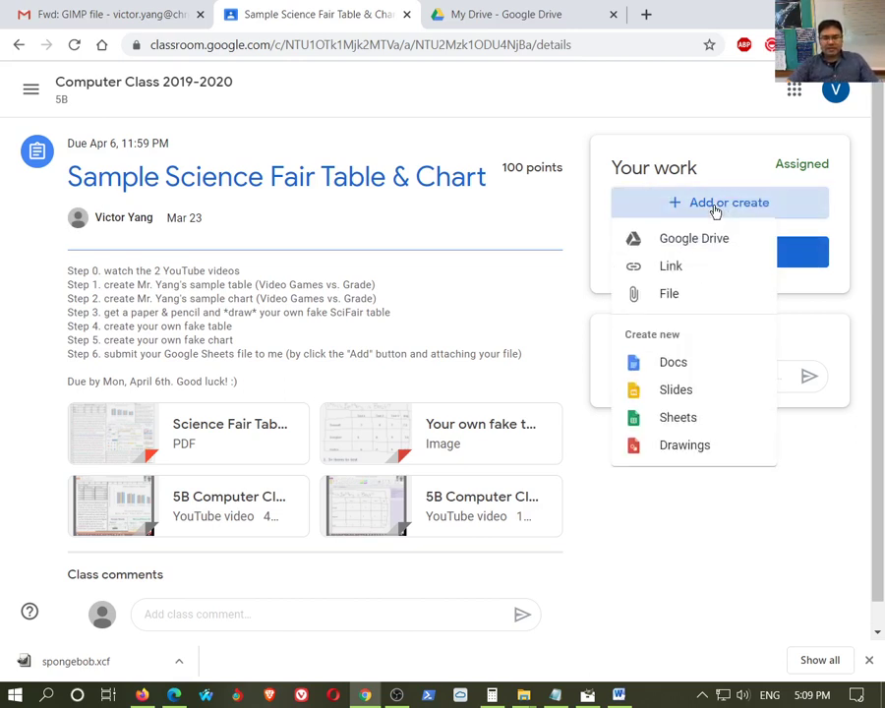
{"action": "left_click", "coordinate": [683, 245]}
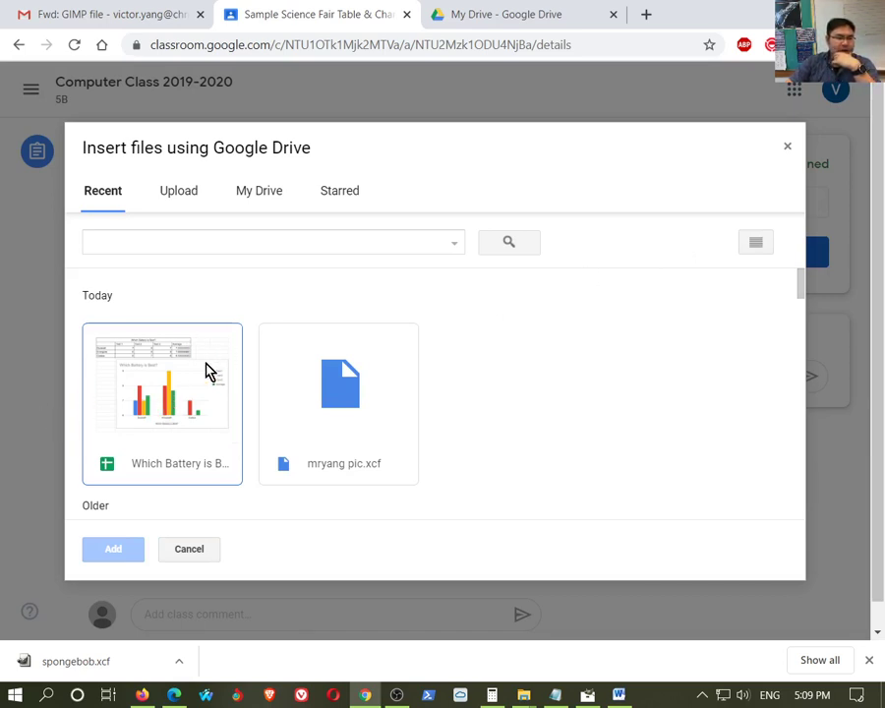
{"action": "scroll", "coordinate": [449, 398], "scroll_direction": "down", "scroll_amount": 1}
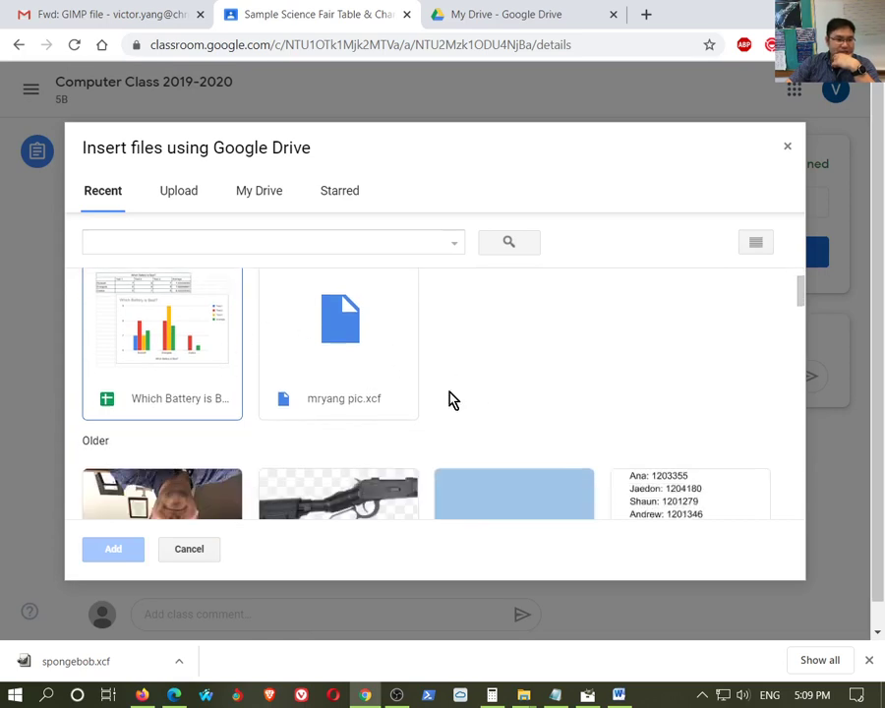
{"action": "scroll", "coordinate": [449, 398], "scroll_direction": "down", "scroll_amount": 20}
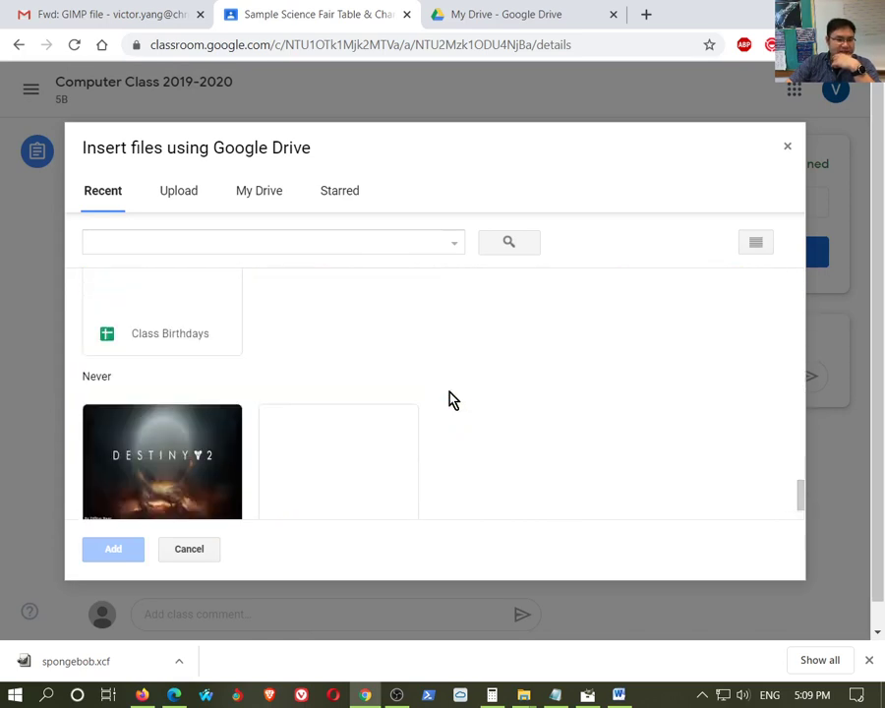
{"action": "scroll", "coordinate": [449, 398], "scroll_direction": "up", "scroll_amount": 20}
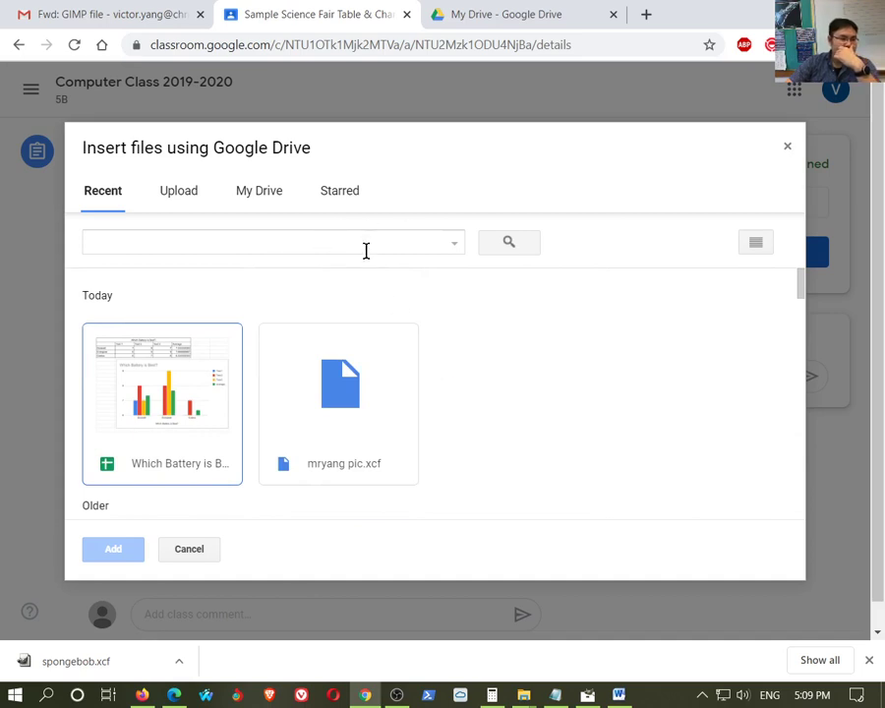
{"action": "left_click", "coordinate": [336, 247]}
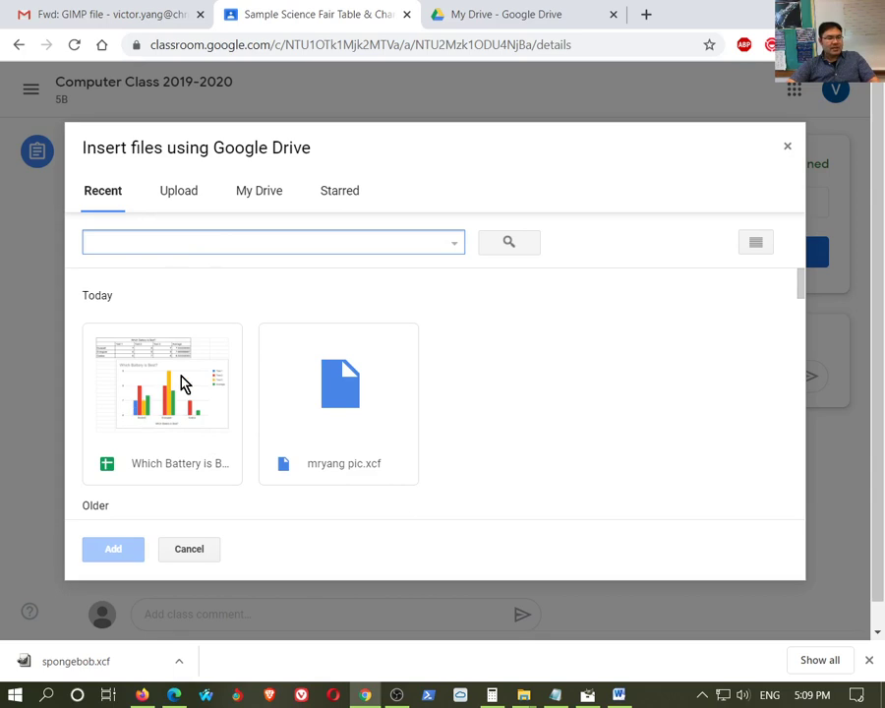
{"action": "left_click", "coordinate": [172, 420]}
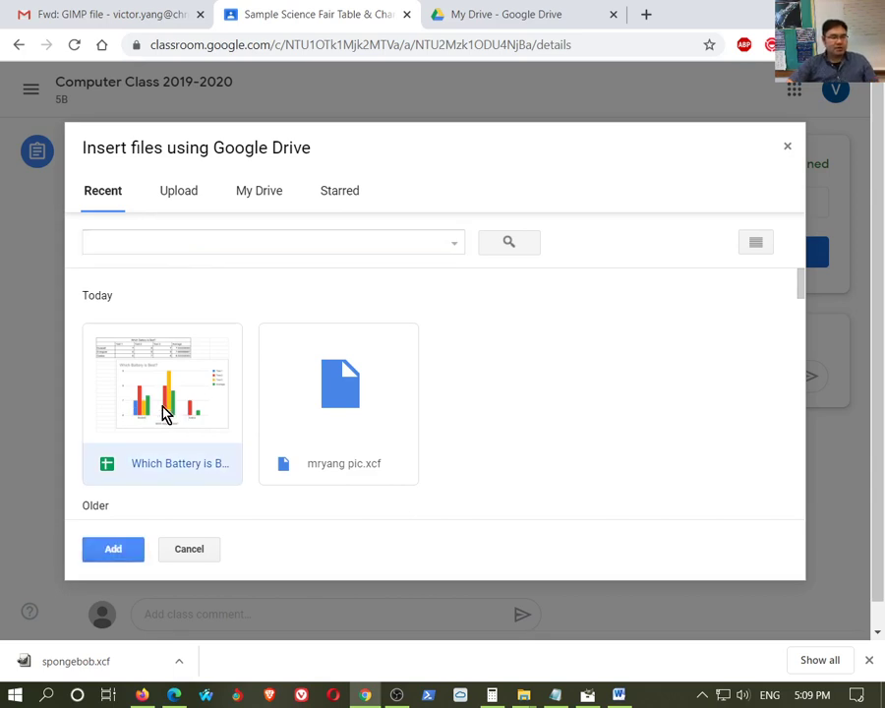
{"action": "left_click", "coordinate": [126, 546]}
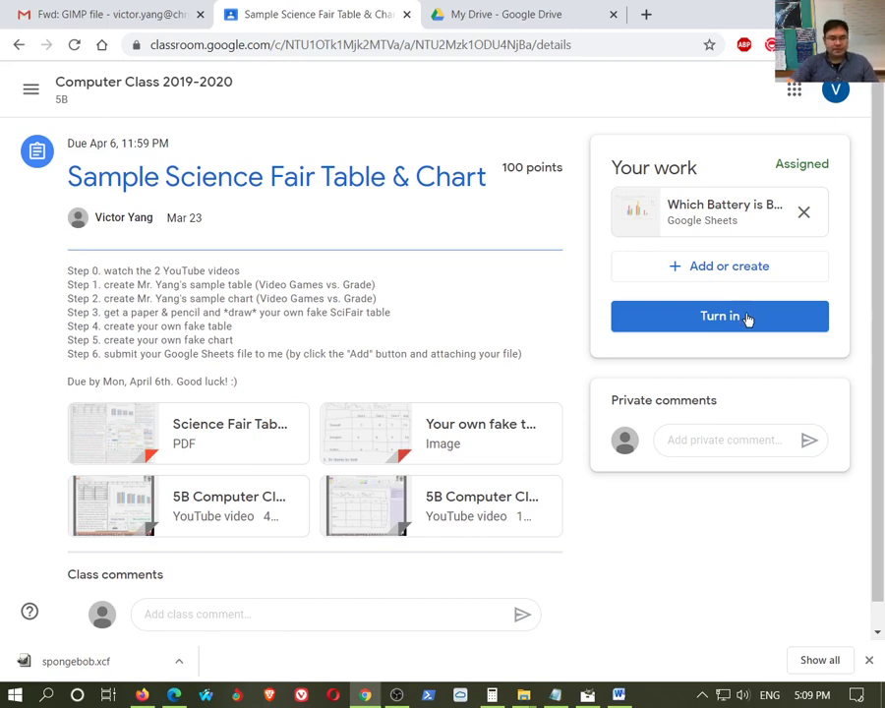
{"action": "left_click", "coordinate": [735, 320]}
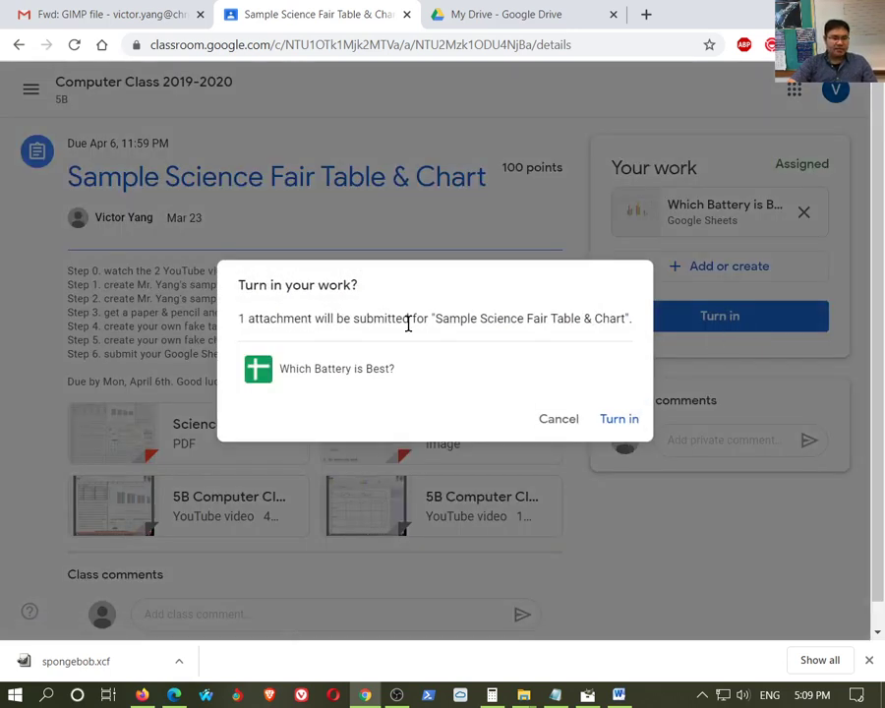
{"action": "left_click", "coordinate": [621, 420]}
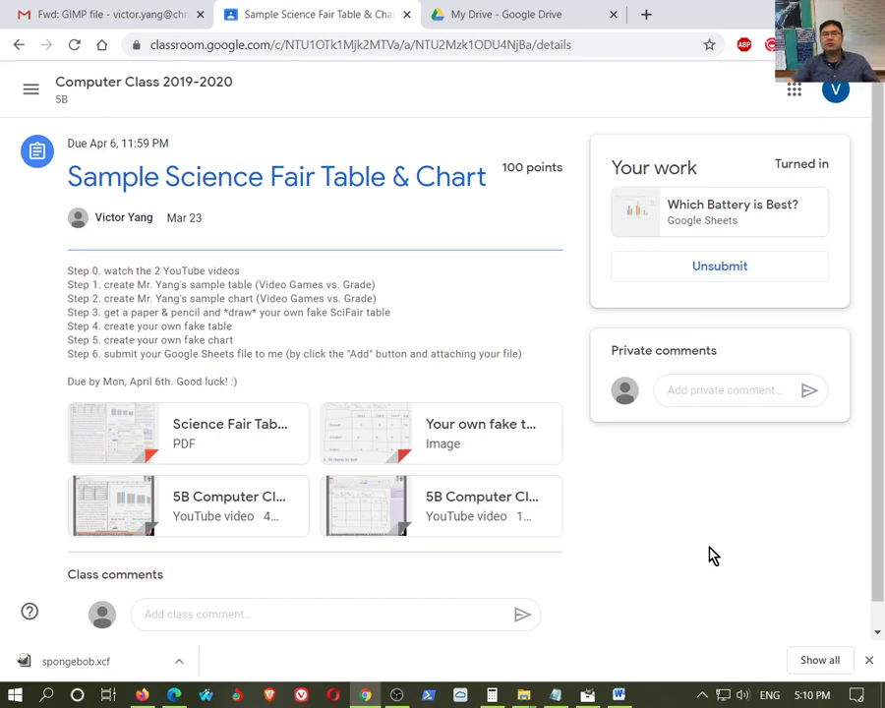
Unsubmit the assignment and remove the "Which Battery is Best?" attachment from the work
{"action": "left_click", "coordinate": [753, 278]}
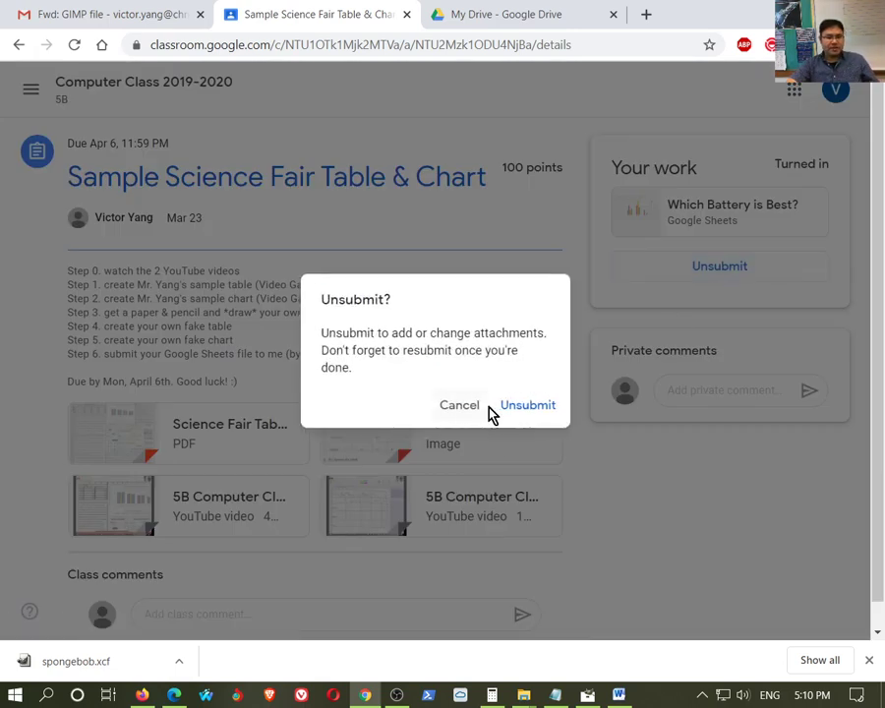
{"action": "left_click", "coordinate": [529, 407]}
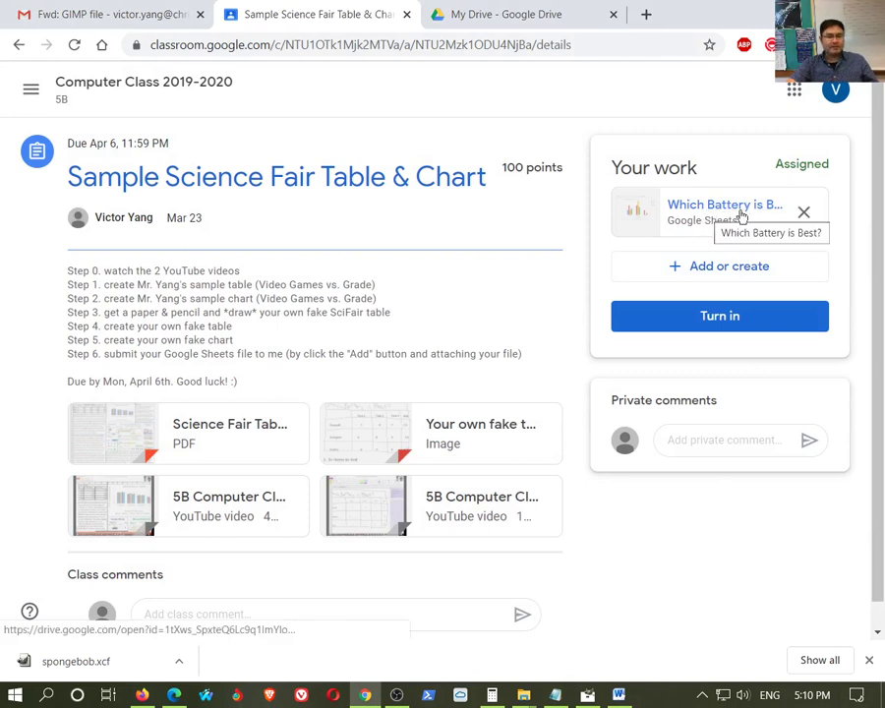
{"action": "left_click", "coordinate": [803, 215]}
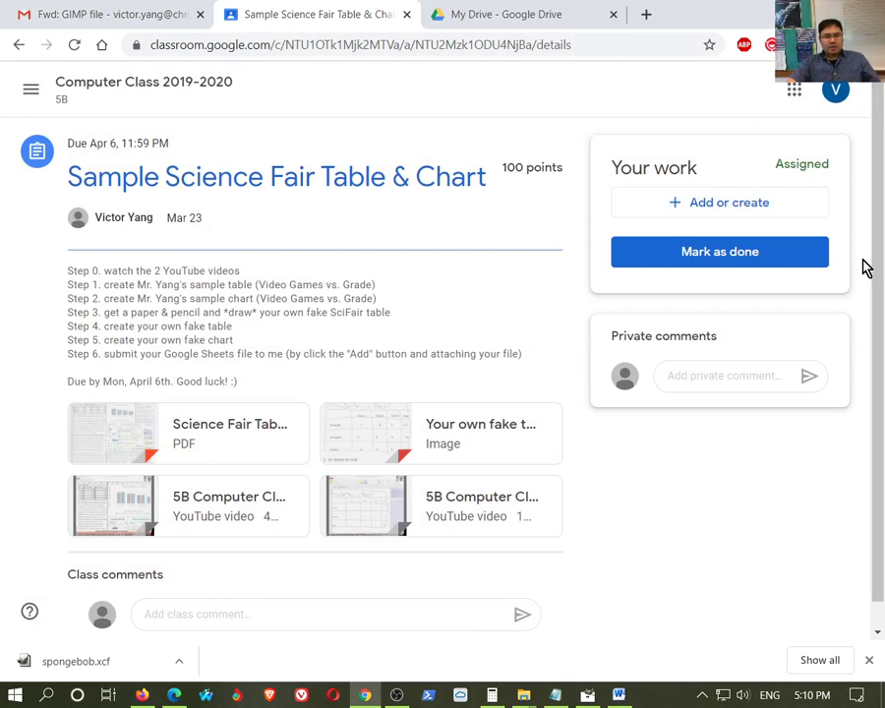
Upload spongebob.xcf from the device's Downloads folder as the assignment's attachment and turn in the work
{"action": "left_click", "coordinate": [693, 205]}
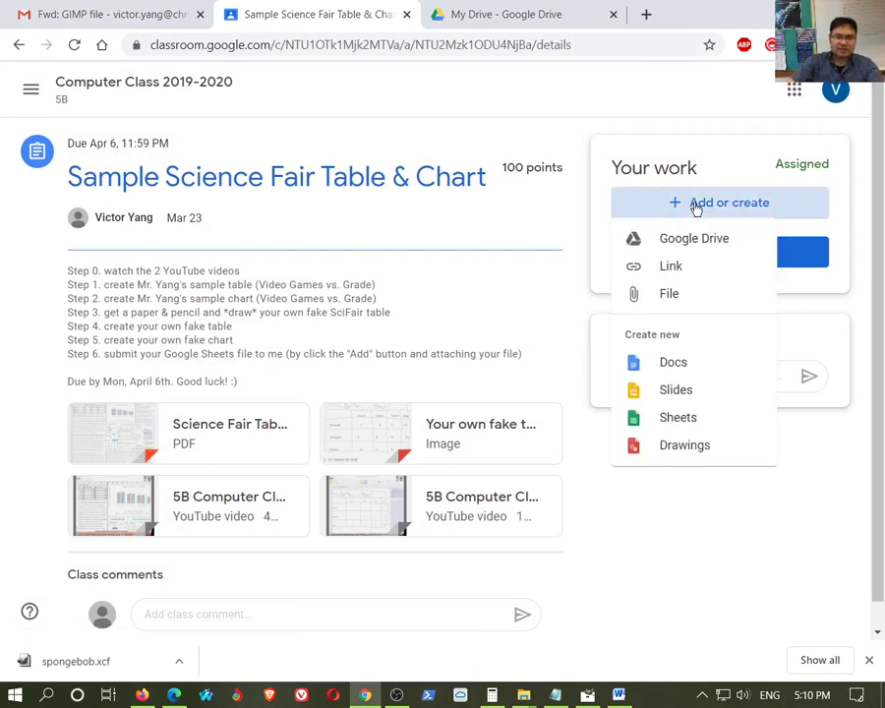
{"action": "left_click", "coordinate": [674, 295]}
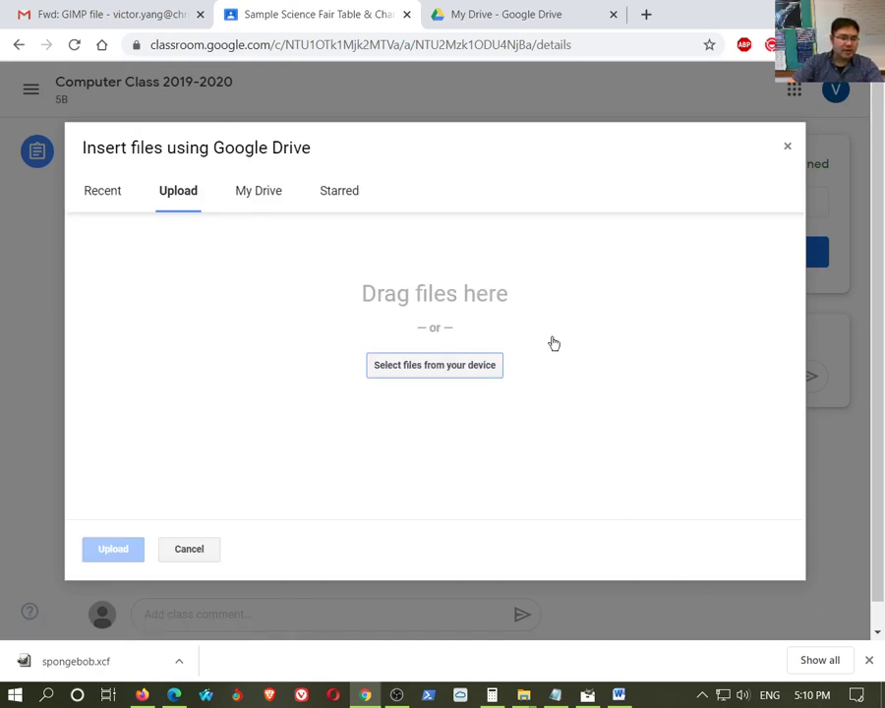
{"action": "left_click", "coordinate": [420, 374]}
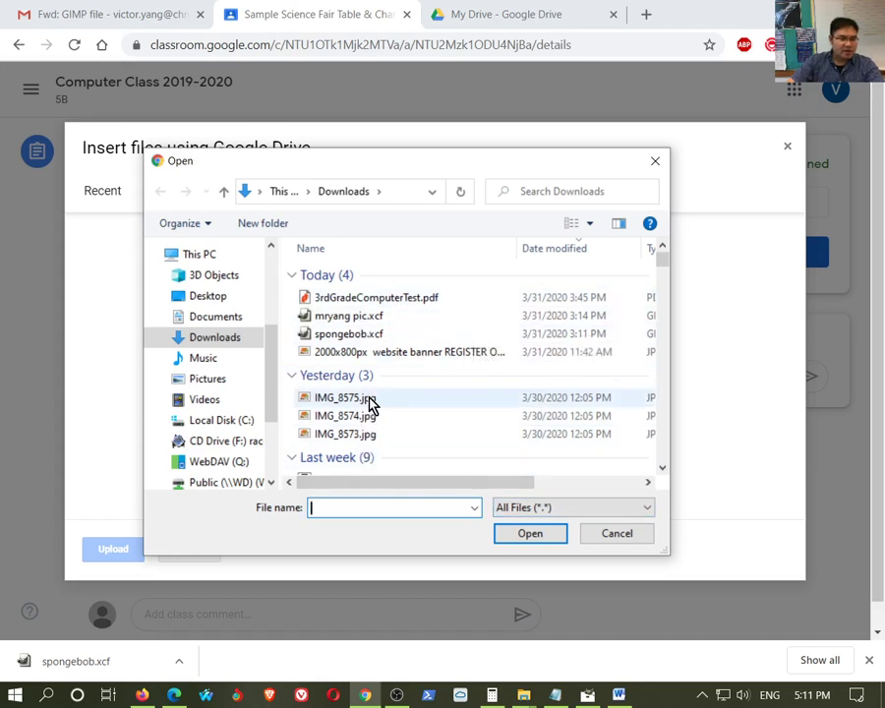
{"action": "left_click", "coordinate": [352, 336]}
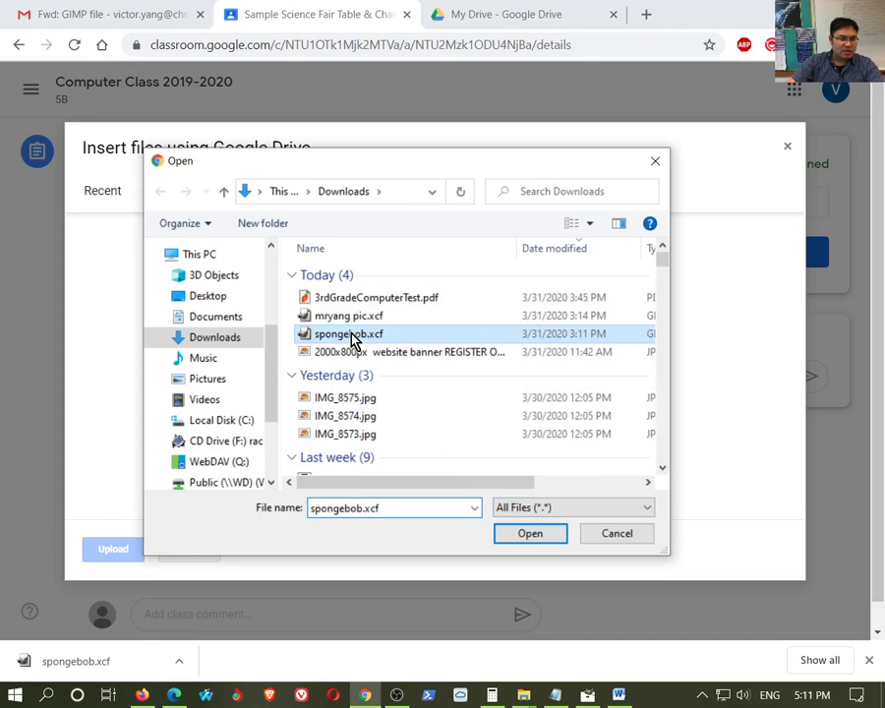
{"action": "left_click", "coordinate": [526, 536]}
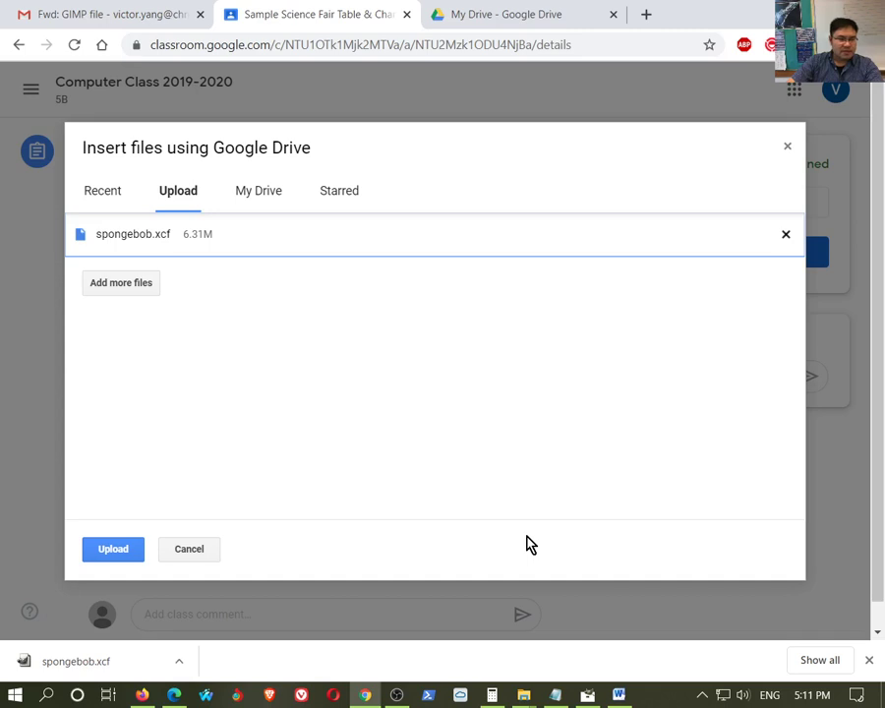
{"action": "left_click", "coordinate": [113, 549]}
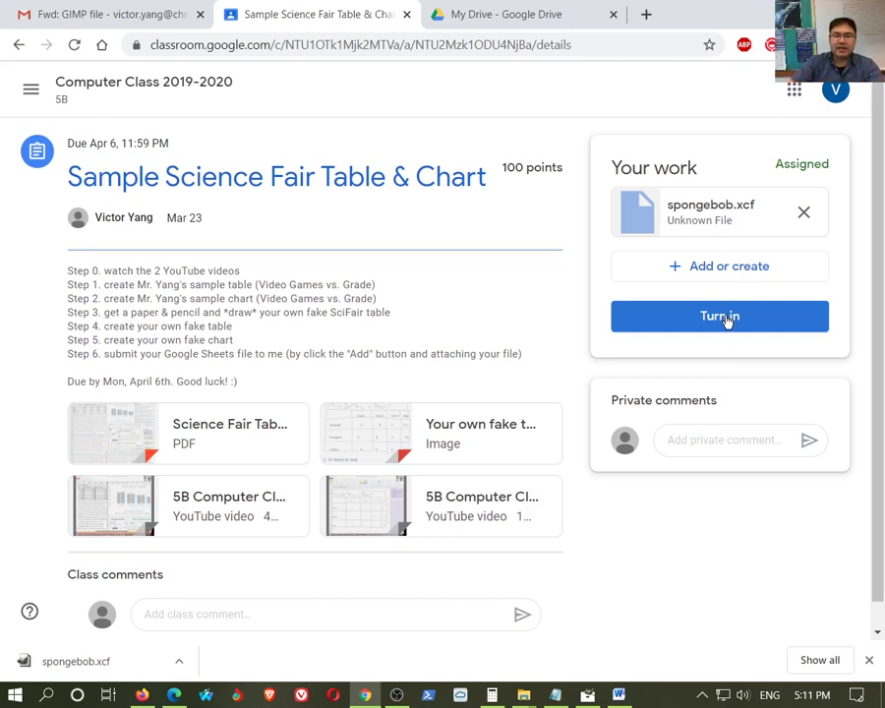
{"action": "left_click", "coordinate": [723, 318]}
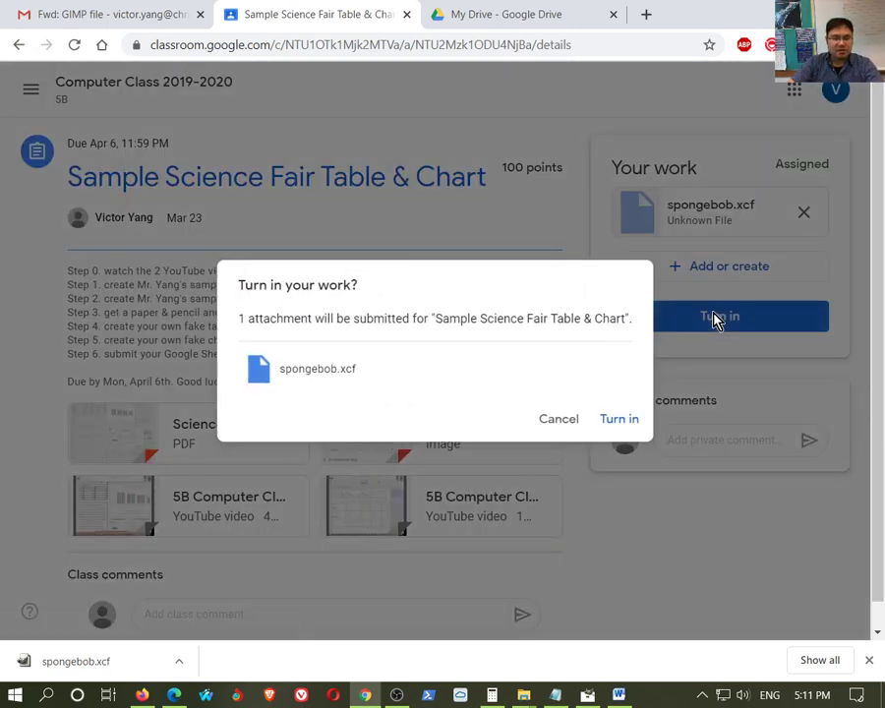
{"action": "left_click", "coordinate": [628, 421]}
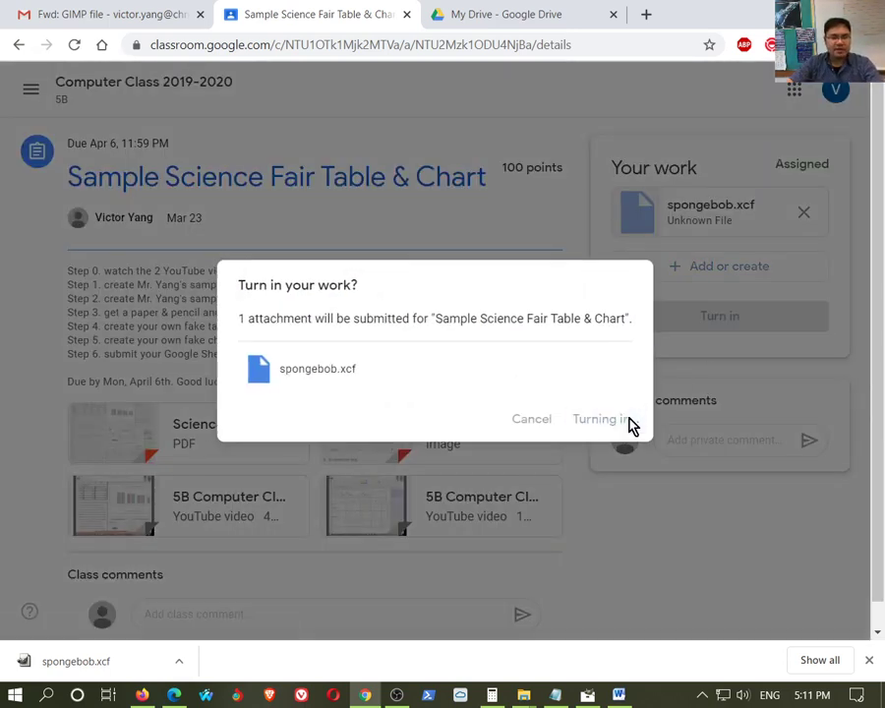